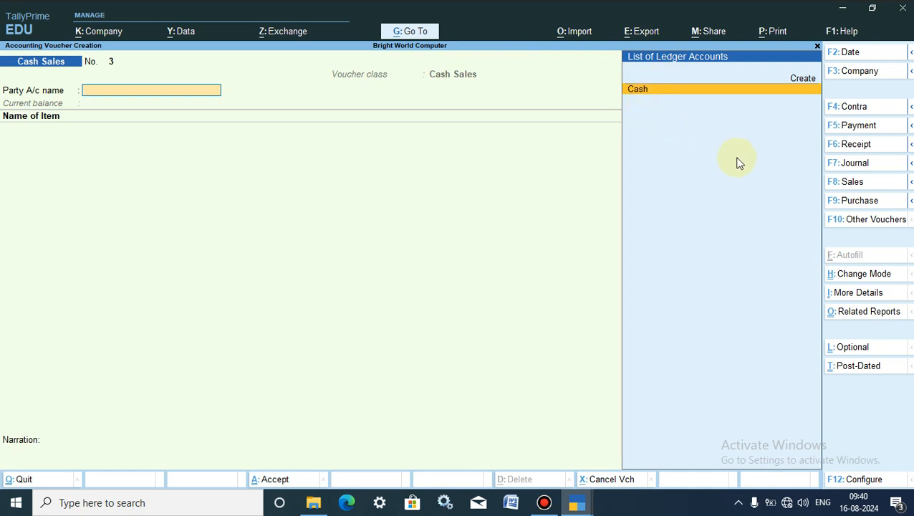
Compare the party ledgers offered by the Sales voucher type with those of the Cash Sales type using the Cash Sales class
{"action": "left_click", "coordinate": [833, 182]}
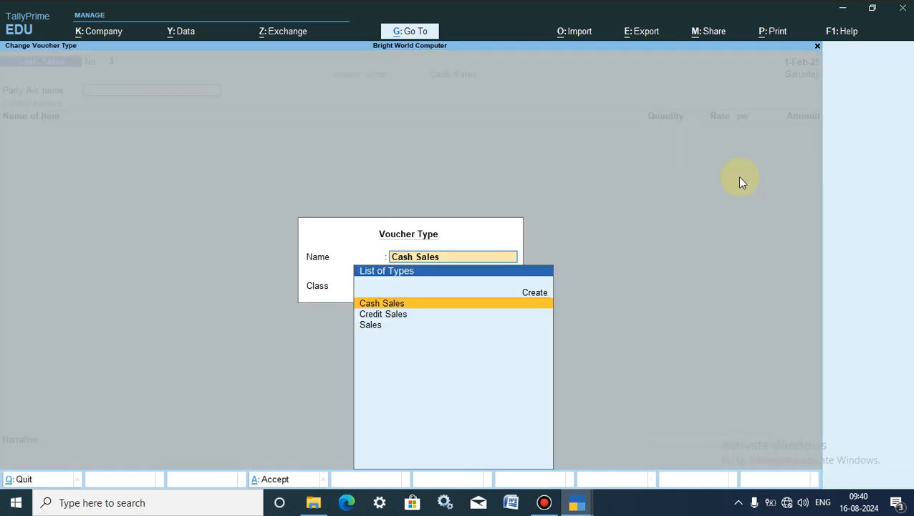
{"action": "left_click", "coordinate": [374, 326]}
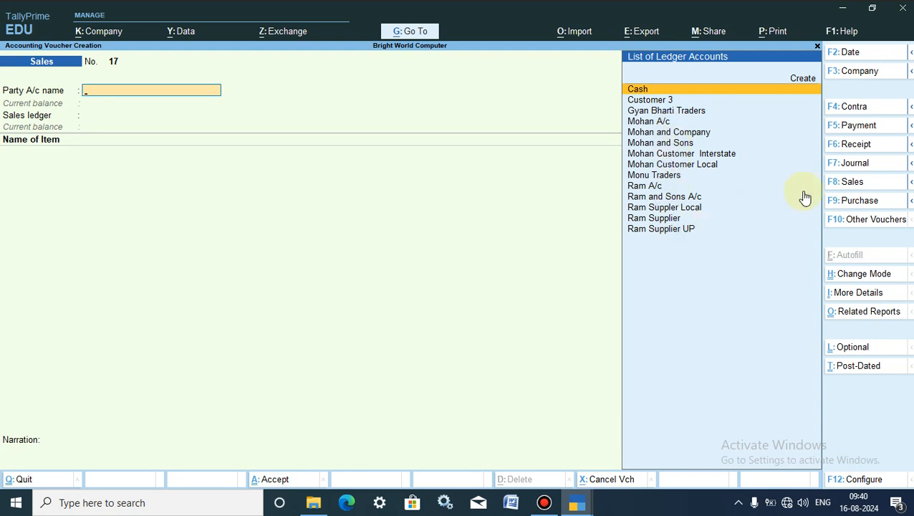
{"action": "left_click", "coordinate": [837, 184]}
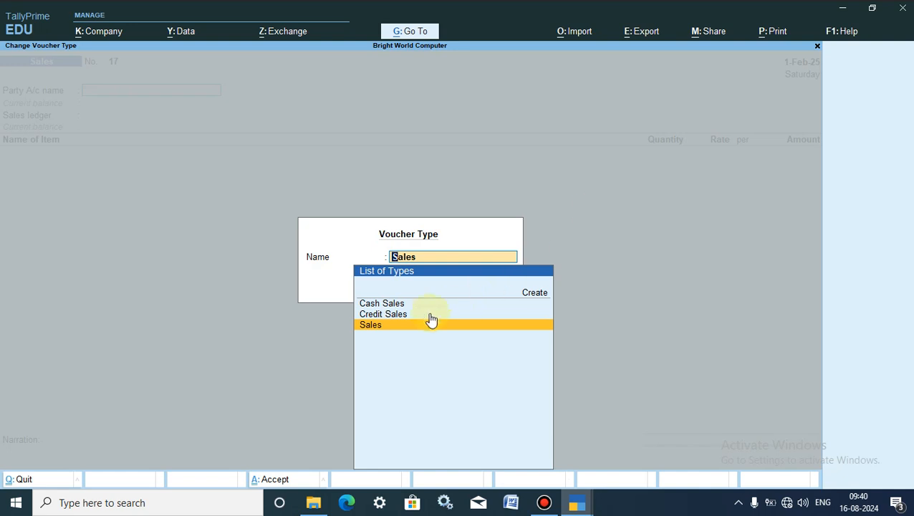
{"action": "left_click", "coordinate": [403, 305]}
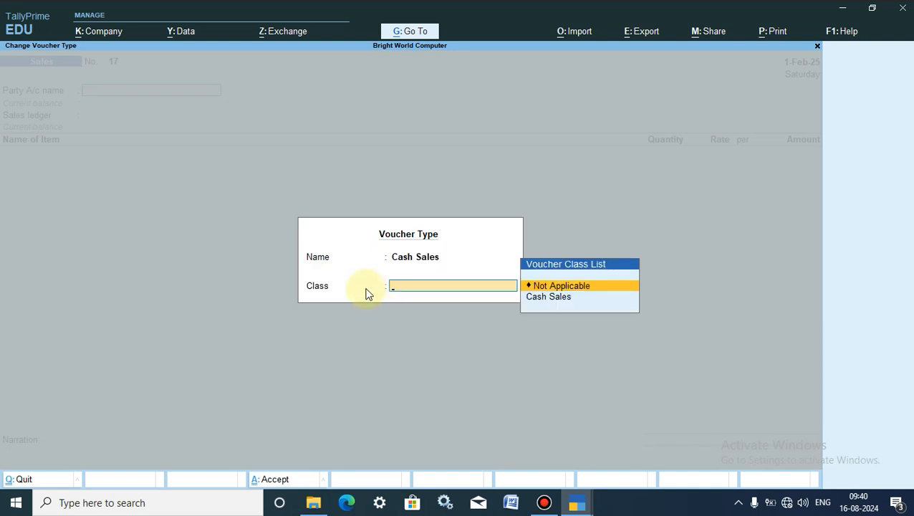
{"action": "left_click", "coordinate": [533, 298]}
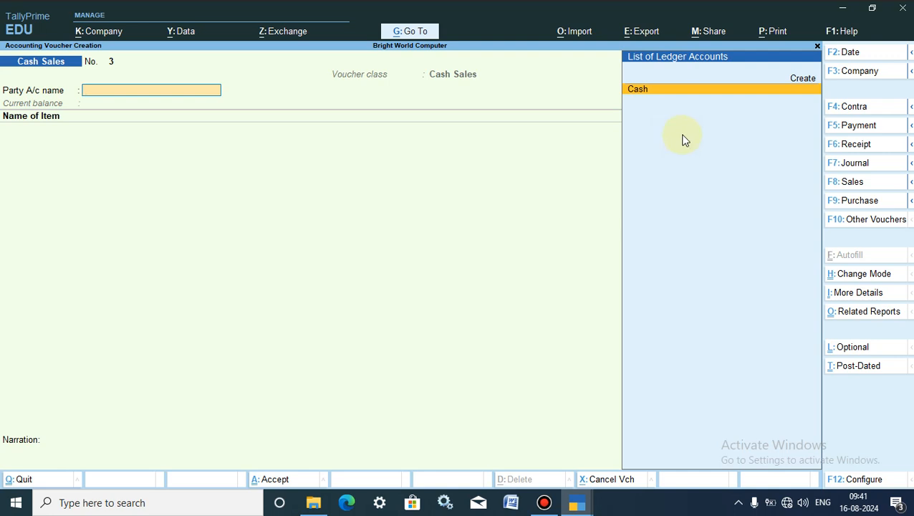
{"action": "left_click", "coordinate": [851, 12]}
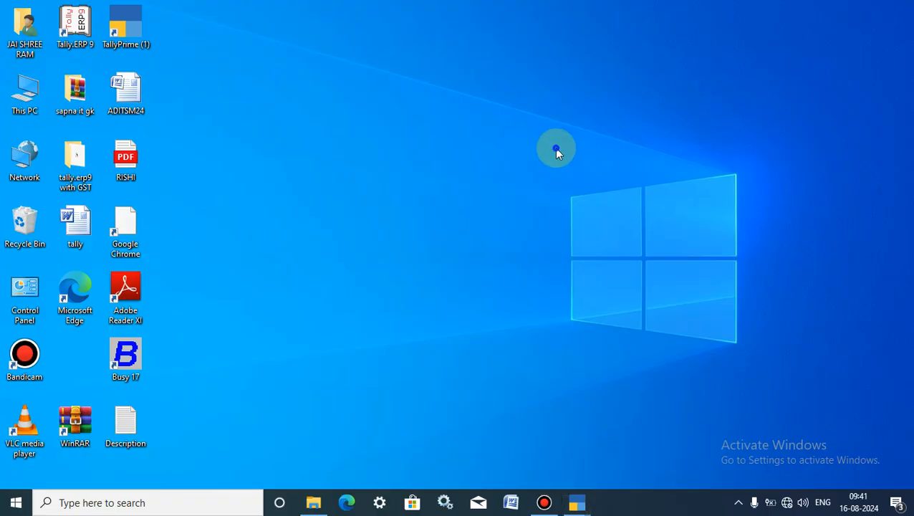
{"action": "right_click", "coordinate": [556, 148]}
{"action": "left_click", "coordinate": [598, 188]}
{"action": "right_click", "coordinate": [477, 154]}
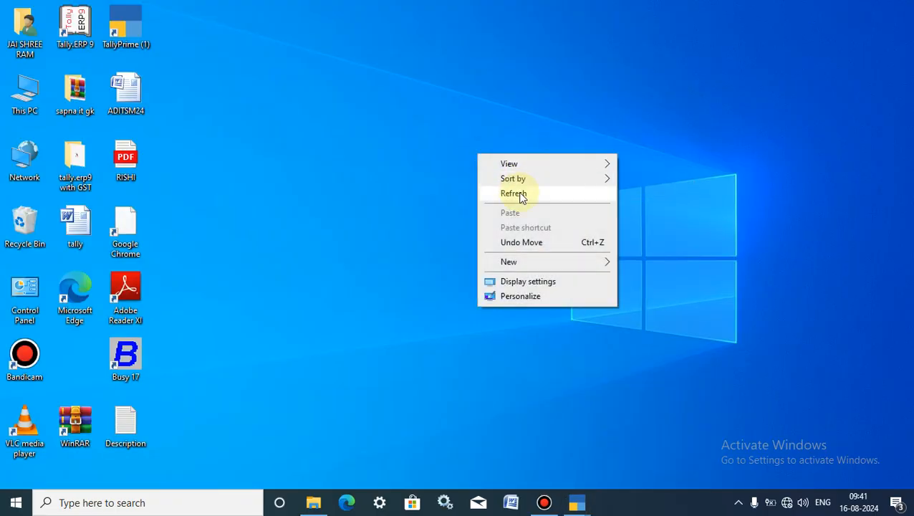
{"action": "left_click", "coordinate": [520, 194]}
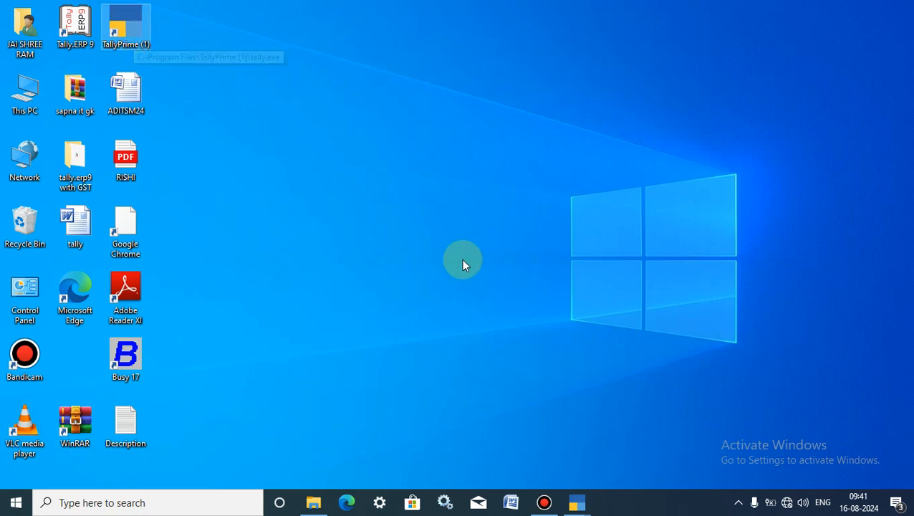
Switch to the TallyPrime window with the company Bright World Computer Institute 1
{"action": "mouse_move", "coordinate": [577, 502]}
{"action": "left_click", "coordinate": [525, 456]}
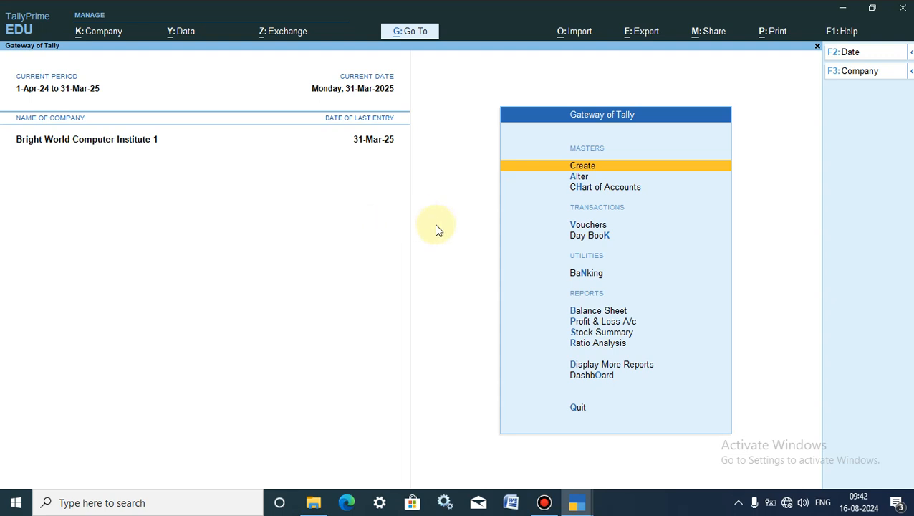
{"action": "left_click", "coordinate": [582, 169]}
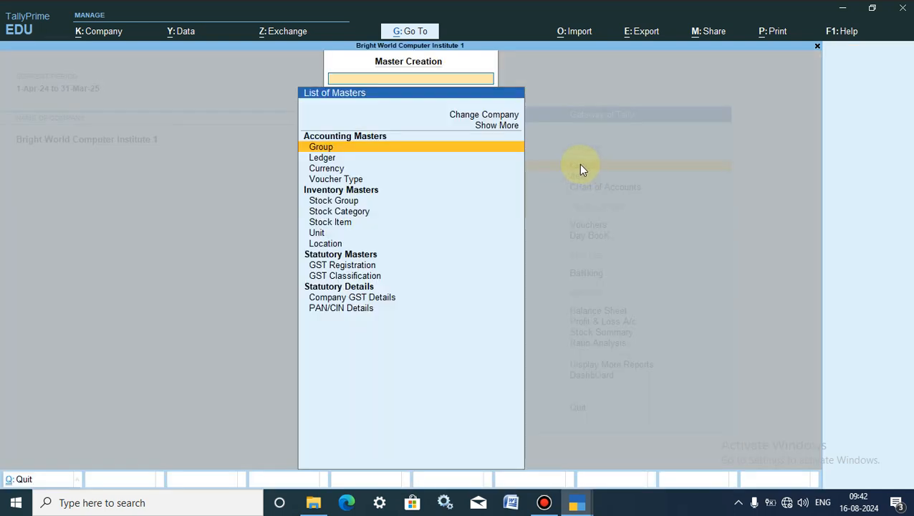
{"action": "left_click", "coordinate": [334, 180]}
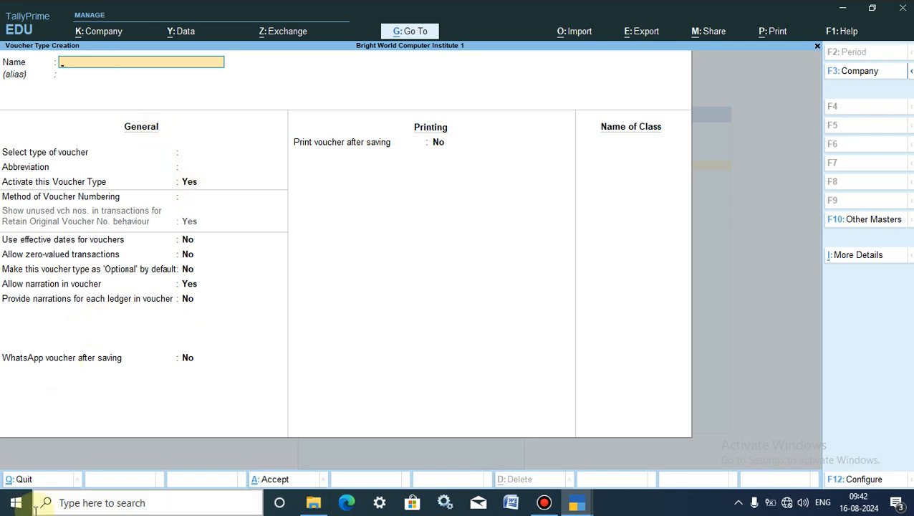
{"action": "left_click", "coordinate": [23, 482]}
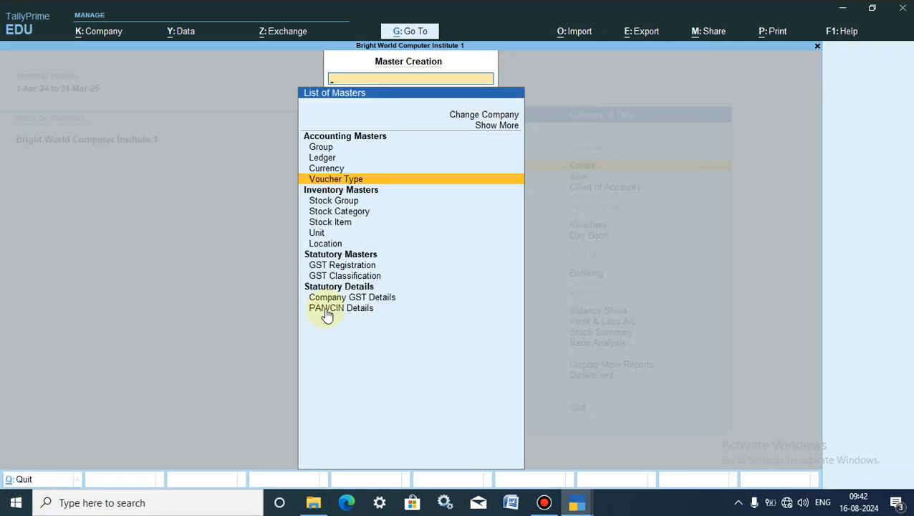
{"action": "left_click", "coordinate": [13, 478]}
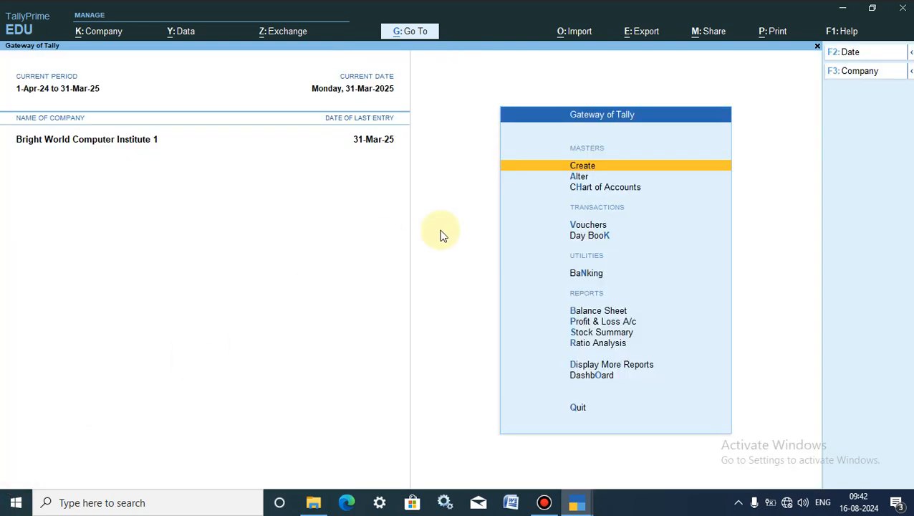
Open the Cash Sales voucher type for alteration
{"action": "left_click", "coordinate": [580, 175]}
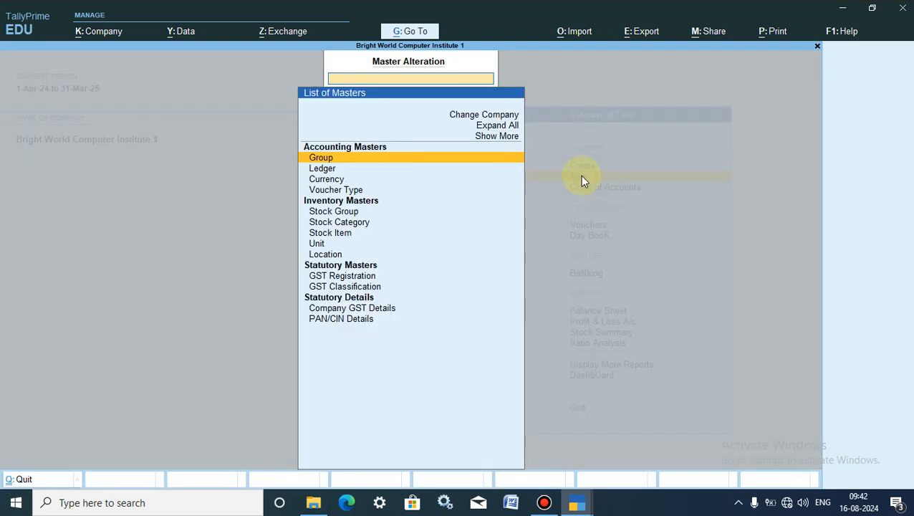
{"action": "left_click", "coordinate": [330, 192]}
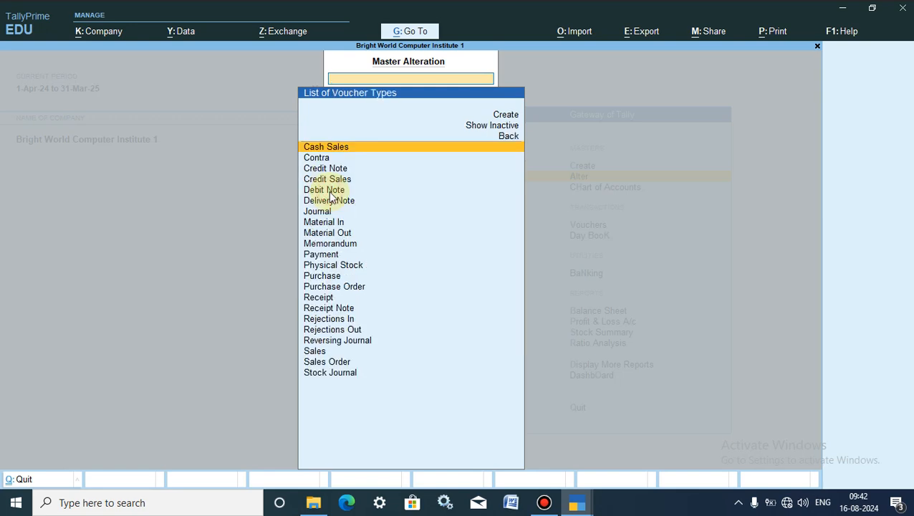
{"action": "left_click", "coordinate": [336, 147]}
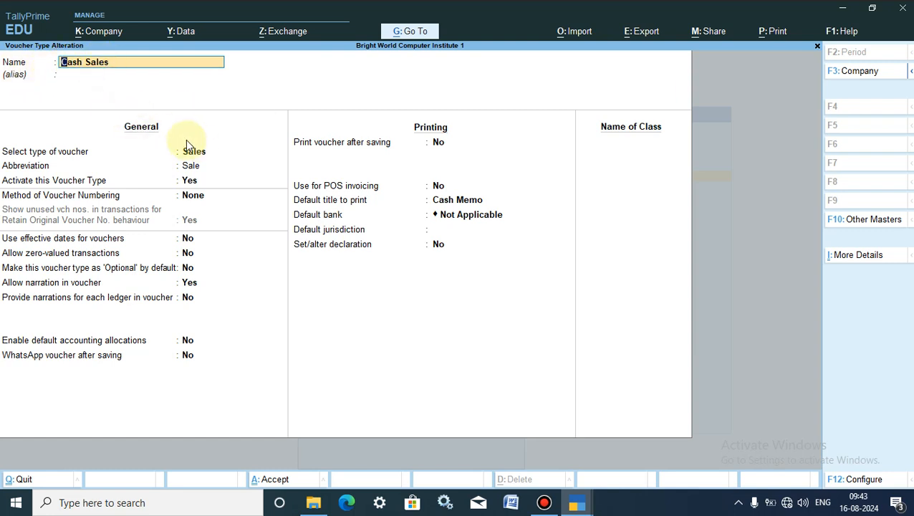
Add a voucher class named Cash Sales to the voucher type, keeping its general and printing settings
{"action": "key", "text": "Return"}
{"action": "key", "text": "Return"}
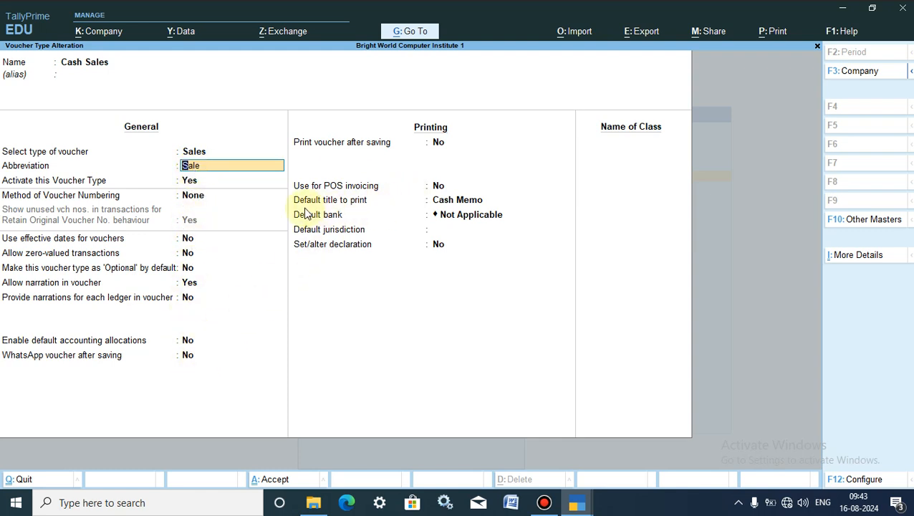
{"action": "left_click", "coordinate": [478, 198]}
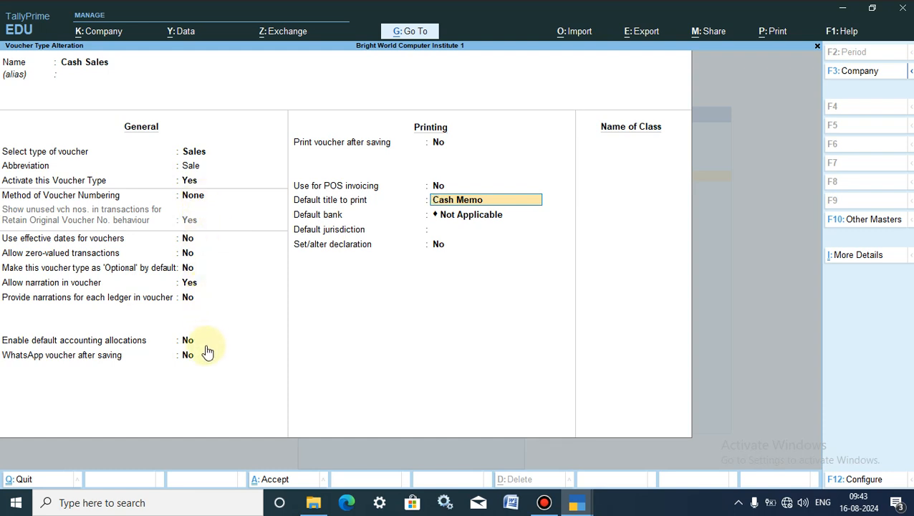
{"action": "left_click", "coordinate": [637, 144]}
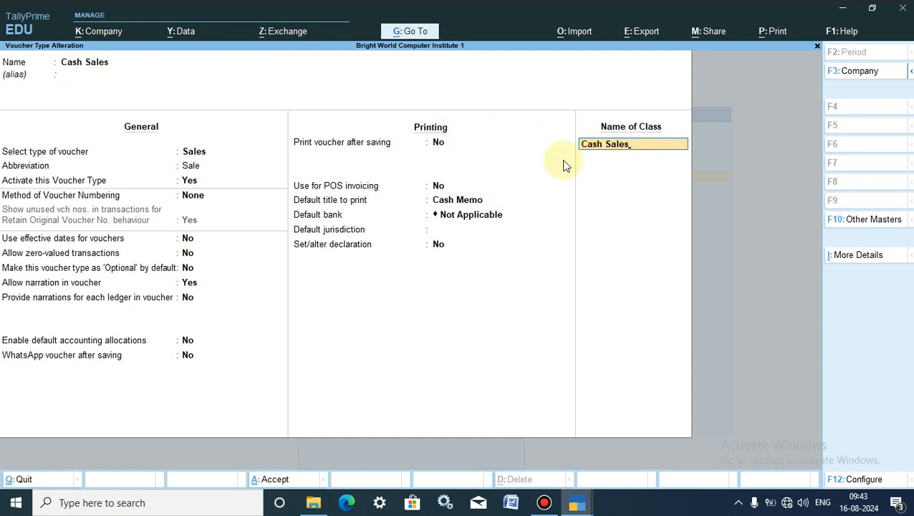
{"action": "key", "text": "Return"}
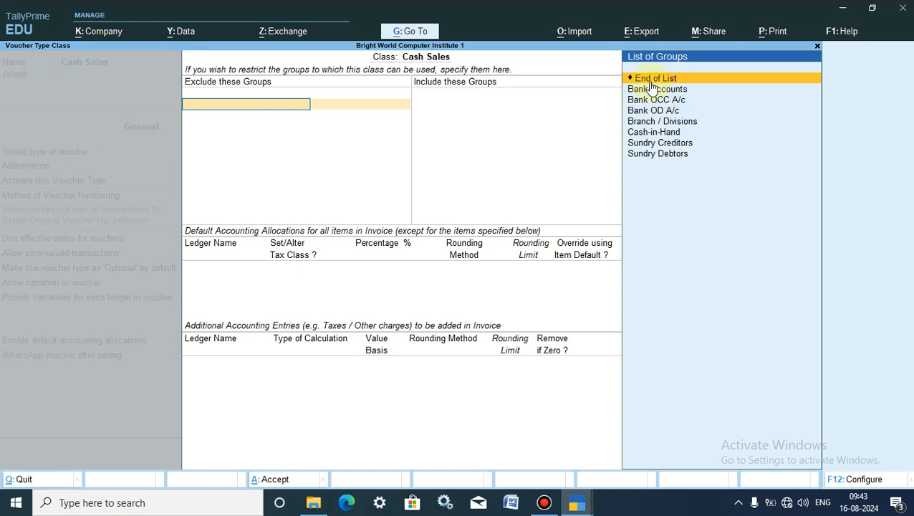
Restrict the Cash Sales class to the included group Cash-in-Hand, with no excluded groups
{"action": "left_click", "coordinate": [655, 135]}
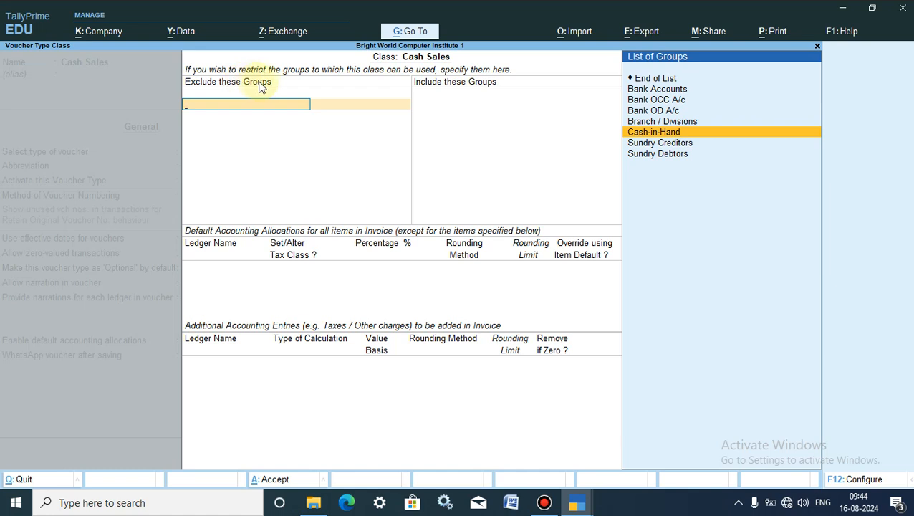
{"action": "left_click", "coordinate": [654, 81]}
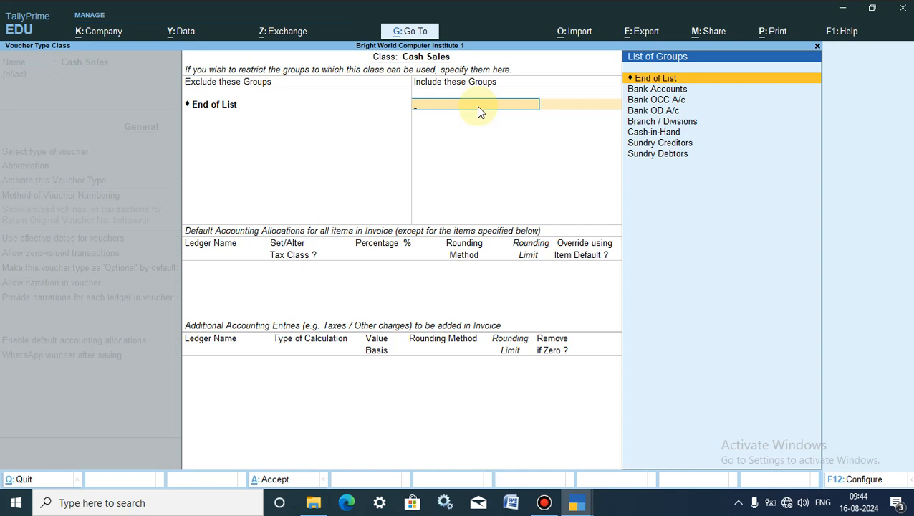
{"action": "left_click", "coordinate": [653, 134]}
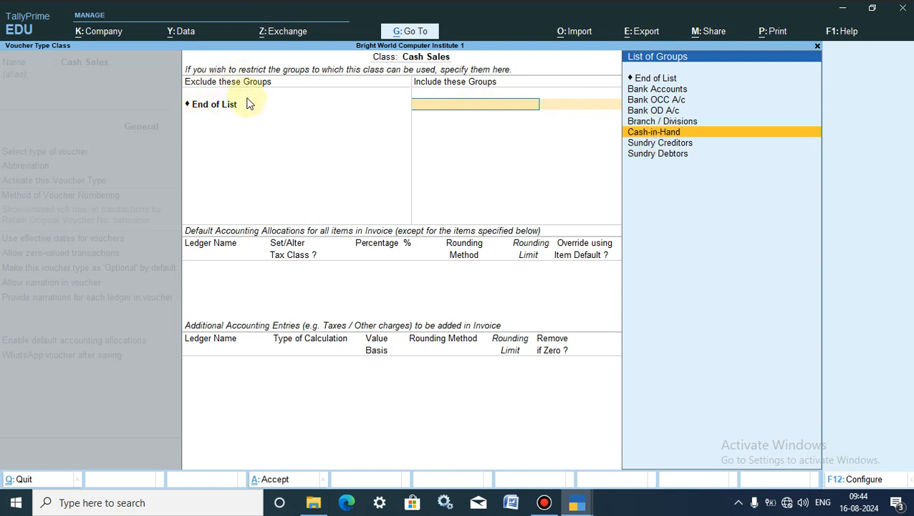
{"action": "left_click", "coordinate": [642, 136]}
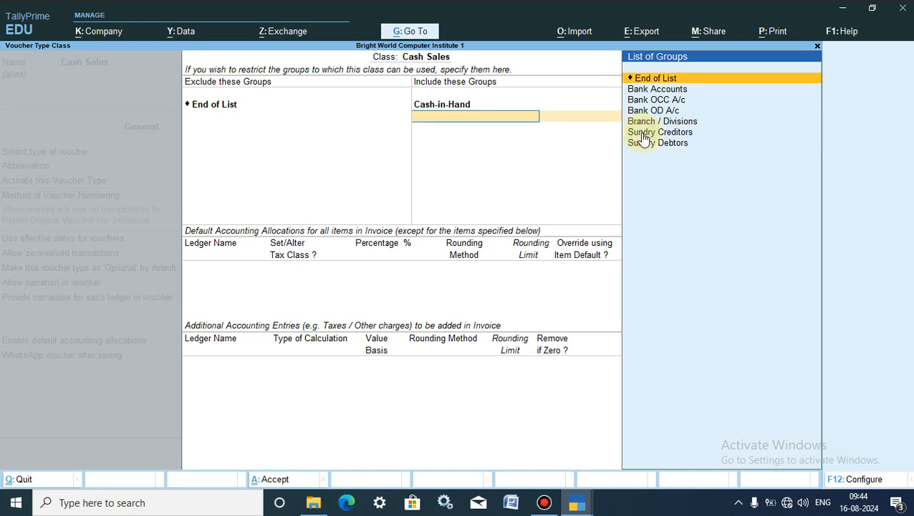
{"action": "left_click", "coordinate": [653, 78]}
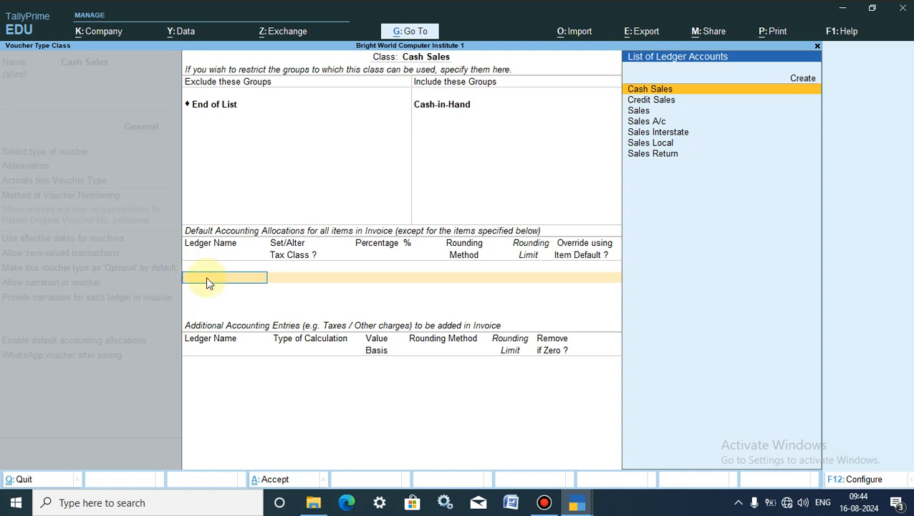
{"action": "left_click", "coordinate": [640, 111]}
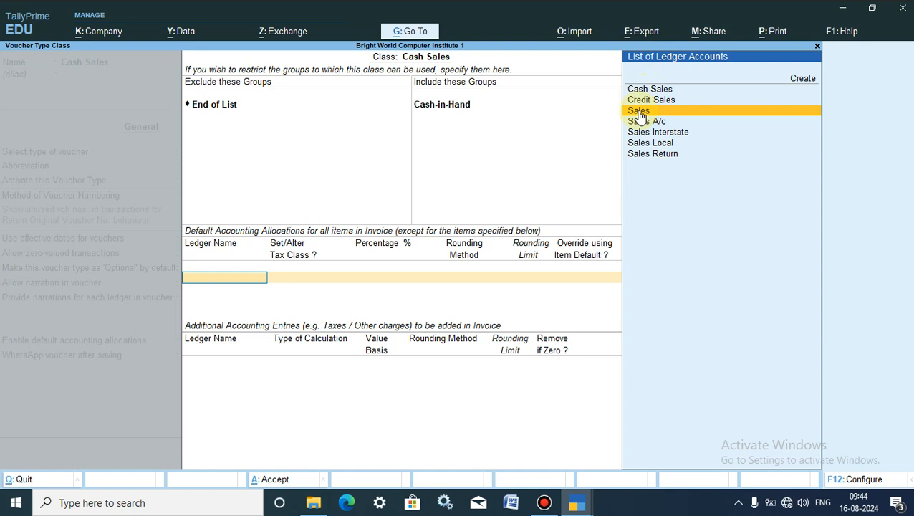
{"action": "left_click", "coordinate": [640, 113]}
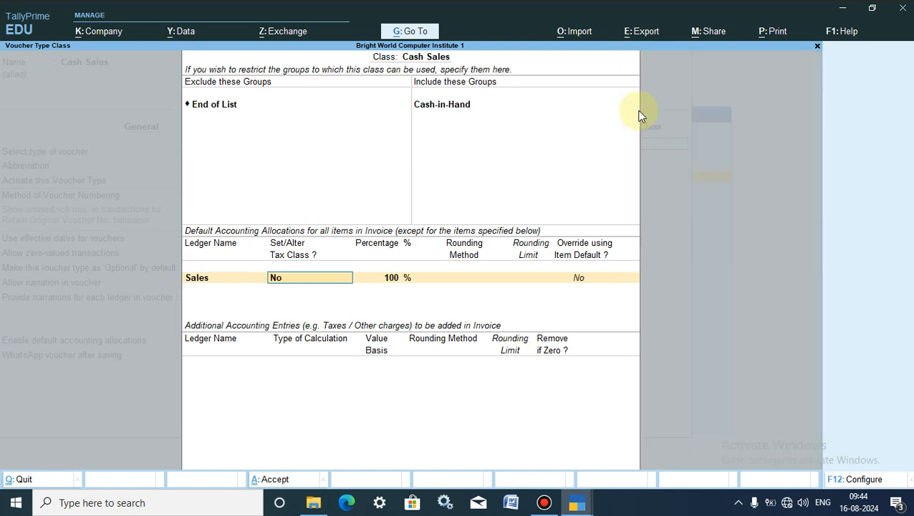
{"action": "key", "text": "shift+Tab"}
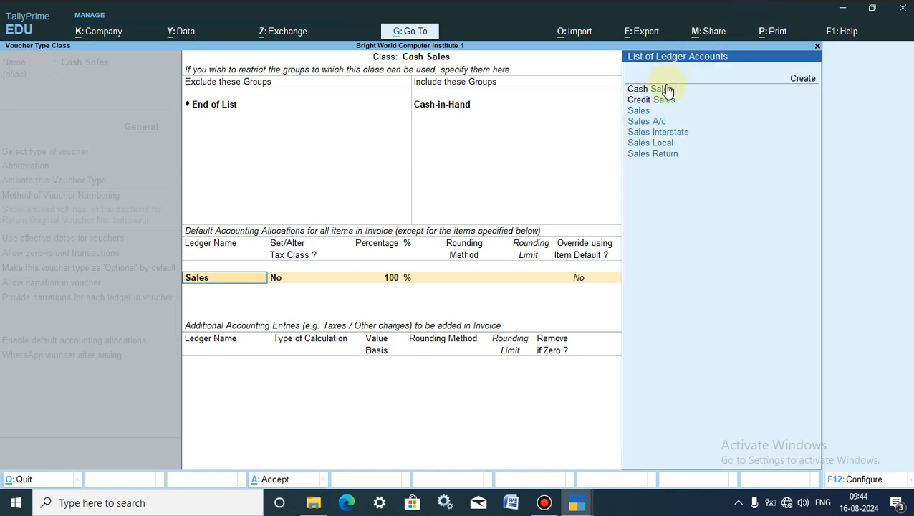
Set the class's default accounting allocation to the Cash Sales ledger at 100%, without altering the tax class, and finish the class
{"action": "left_click", "coordinate": [653, 93]}
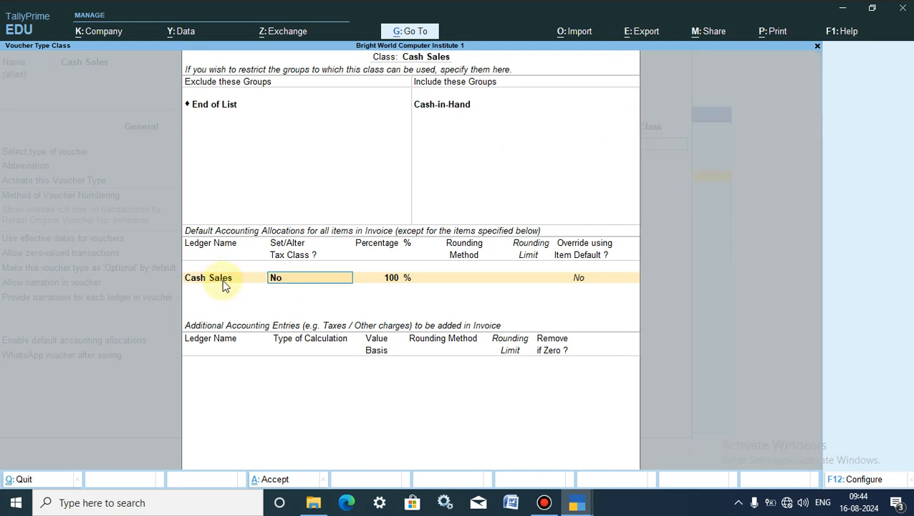
{"action": "key", "text": "Return"}
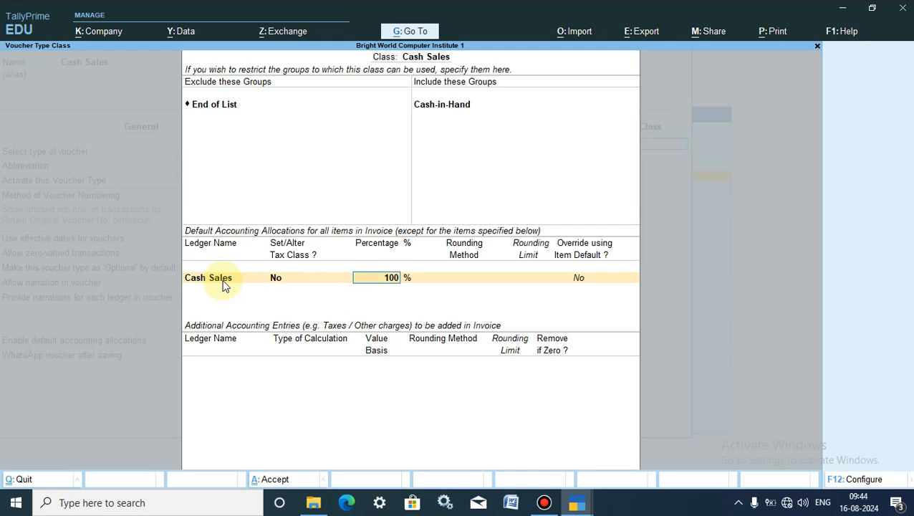
{"action": "key", "text": "Return"}
{"action": "key", "text": "Return"}
{"action": "key", "text": "Return"}
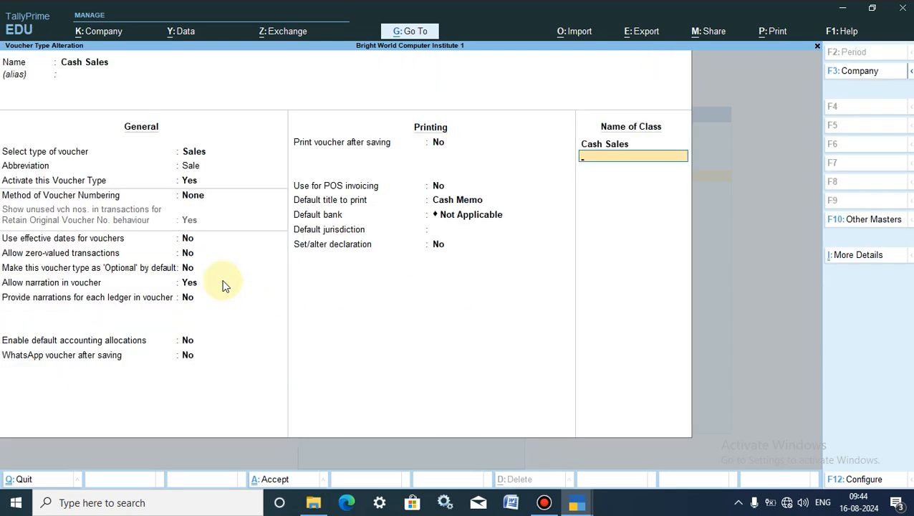
Save the altered Cash Sales voucher type and return to the Gateway of Tally
{"action": "key", "text": "Return"}
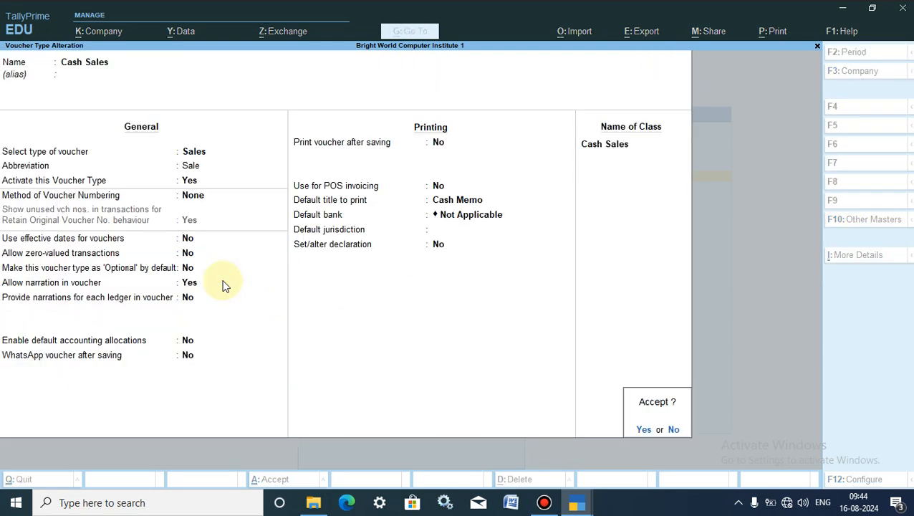
{"action": "key", "text": "Return"}
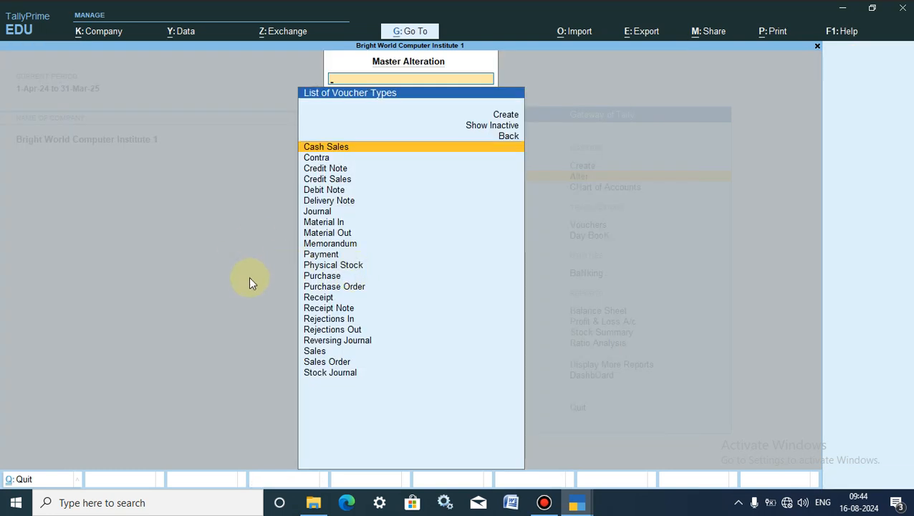
{"action": "left_click", "coordinate": [21, 481]}
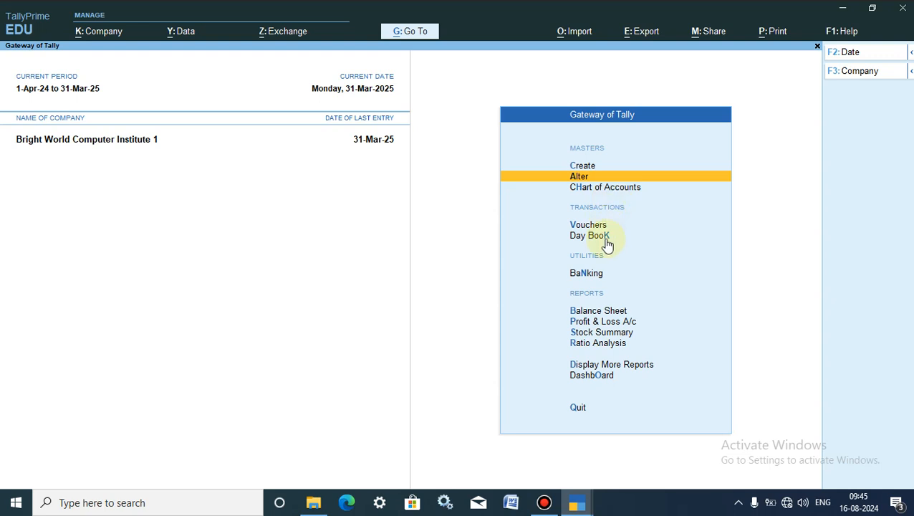
Start a new accounting voucher of type Cash Sales with the voucher class Cash Sales
{"action": "left_click", "coordinate": [589, 226]}
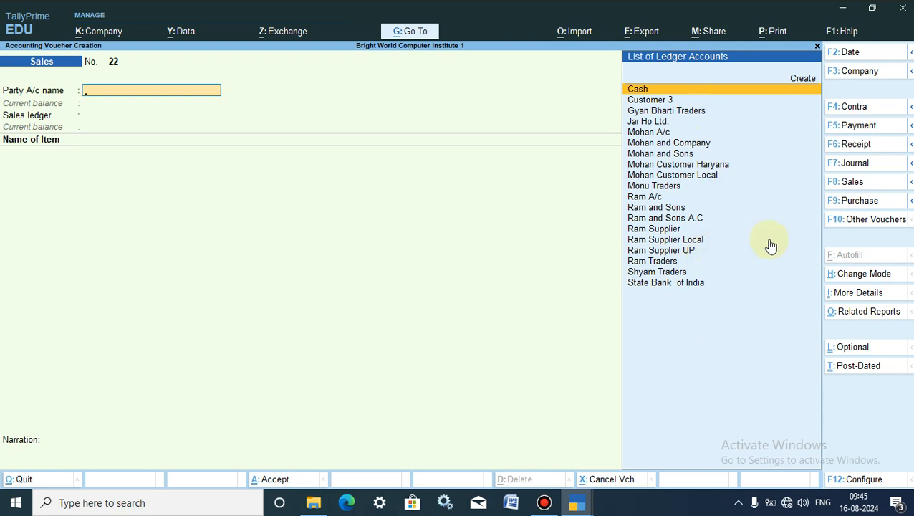
{"action": "left_click", "coordinate": [842, 183]}
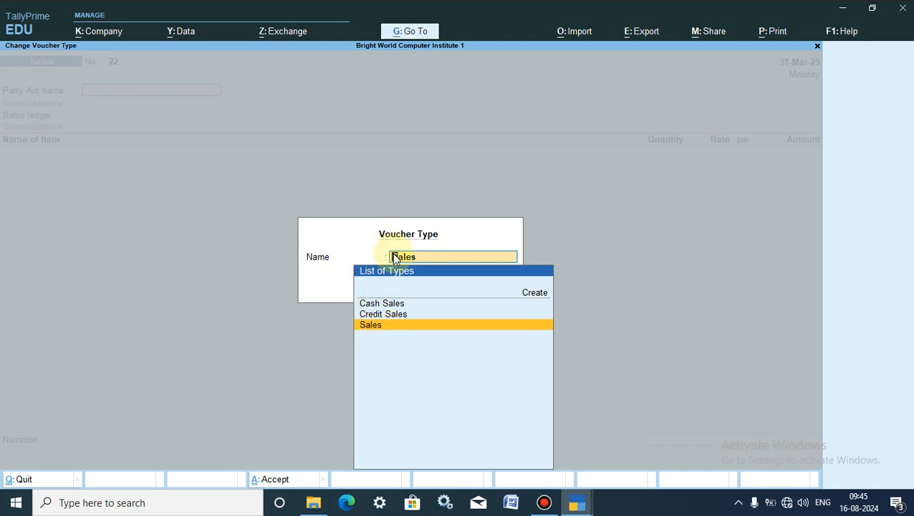
{"action": "left_click", "coordinate": [380, 304]}
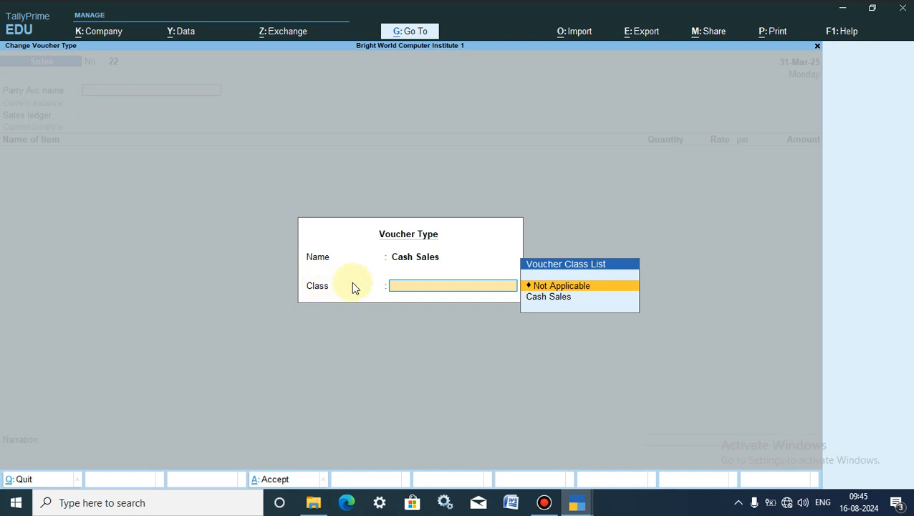
{"action": "left_click", "coordinate": [553, 298]}
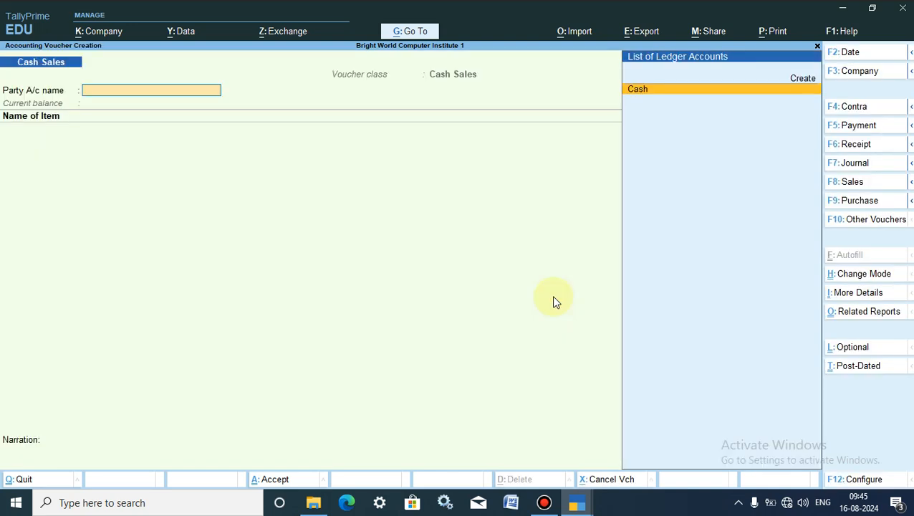